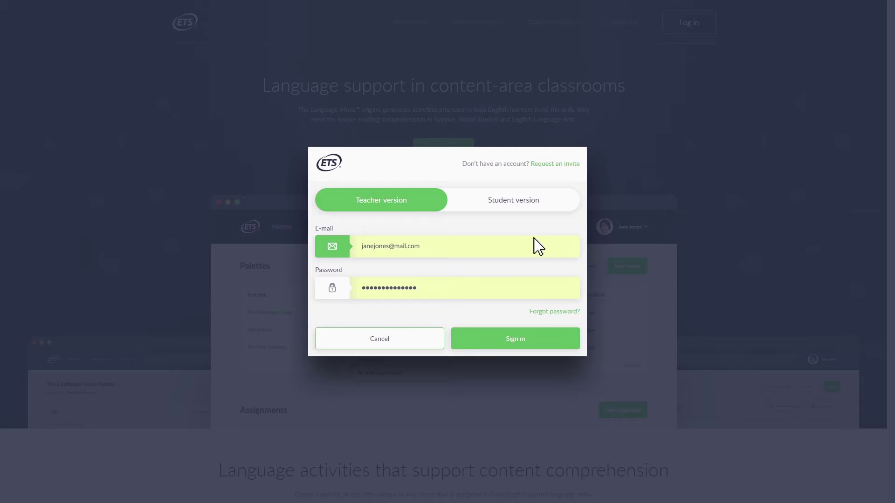
Follow the Request an invite link instead of signing in as a teacher.
{"action": "left_click", "coordinate": [553, 165]}
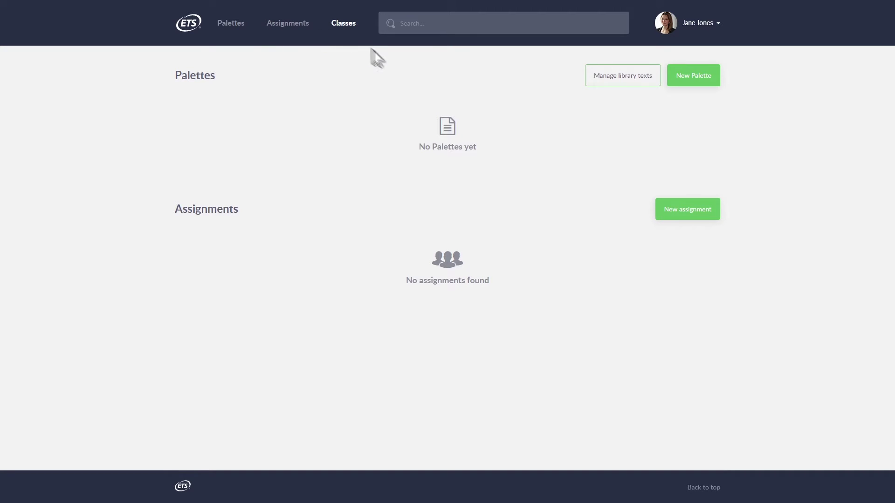
Start a new palette and bring up the empty add-text editor.
{"action": "left_click", "coordinate": [692, 81]}
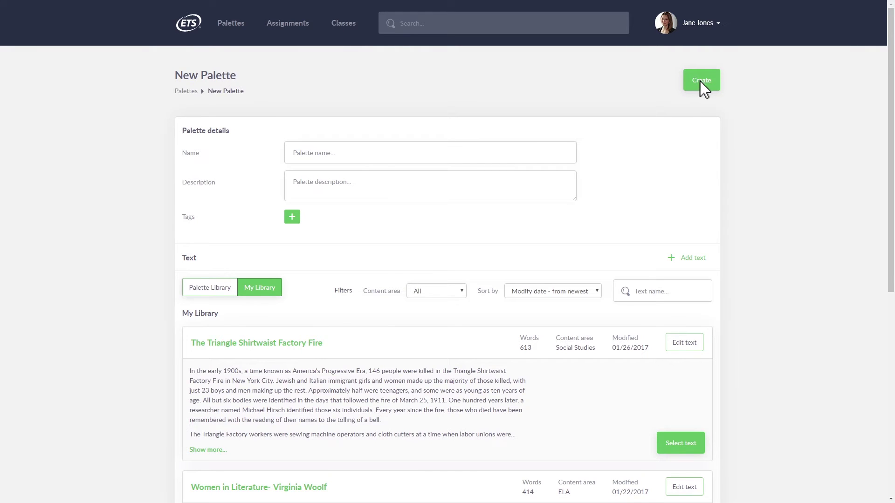
{"action": "left_click", "coordinate": [701, 80]}
Load the classroom text file, replace its content with the 'Twain and the Mississippi' passage, and save it.
{"action": "left_click", "coordinate": [351, 356]}
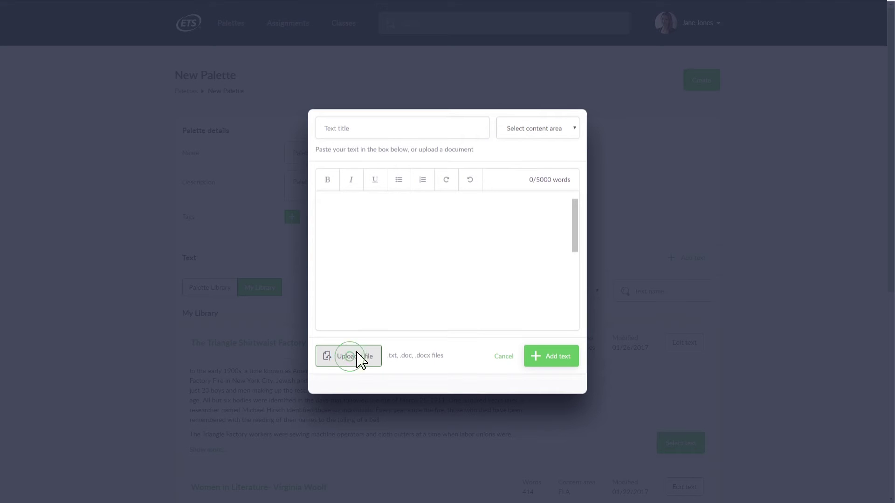
{"action": "left_click", "coordinate": [445, 260]}
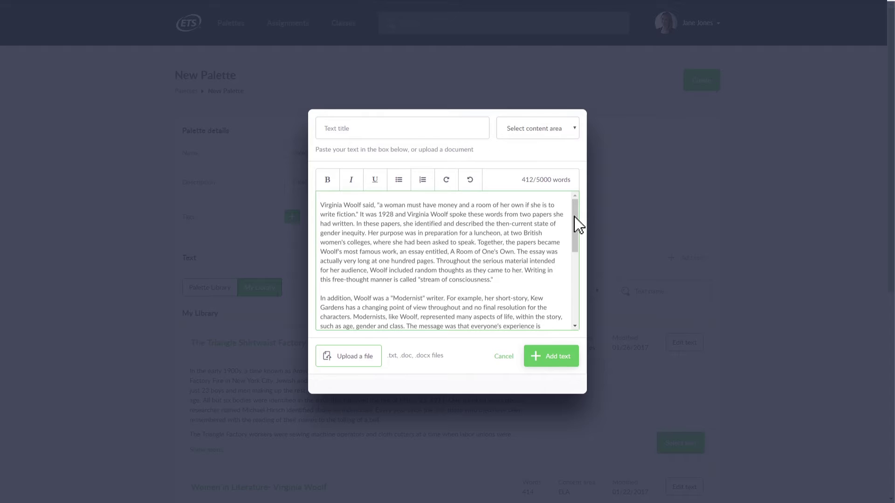
{"action": "left_click_drag", "start_coordinate": [575, 217], "coordinate": [574, 288]}
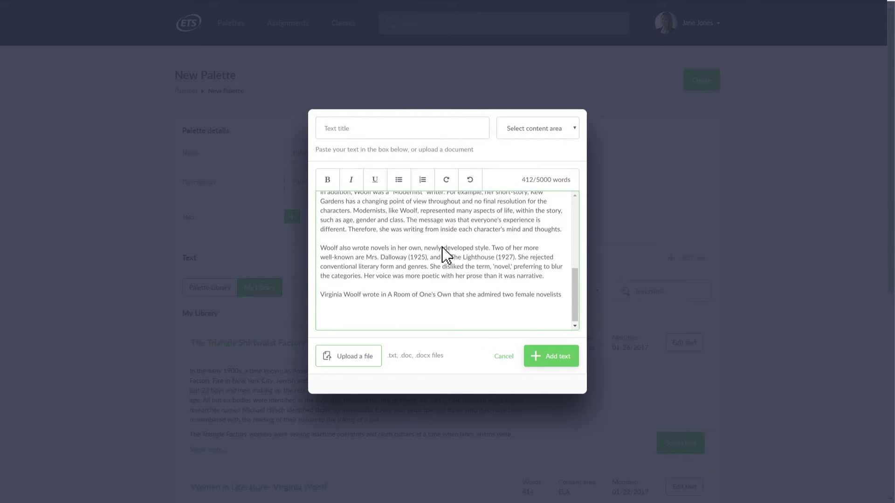
{"action": "key", "text": "ctrl+a"}
{"action": "key", "text": "Delete"}
{"action": "type", "text": "Twain and th"}
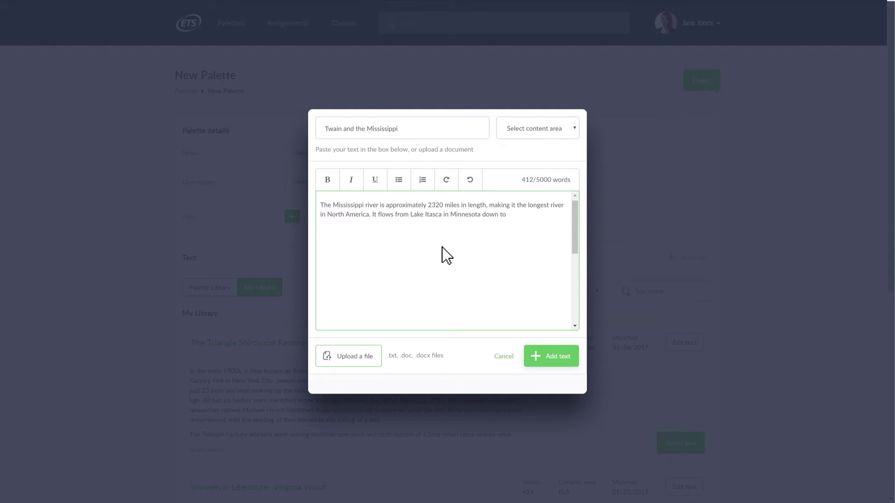
{"action": "left_click", "coordinate": [552, 360]}
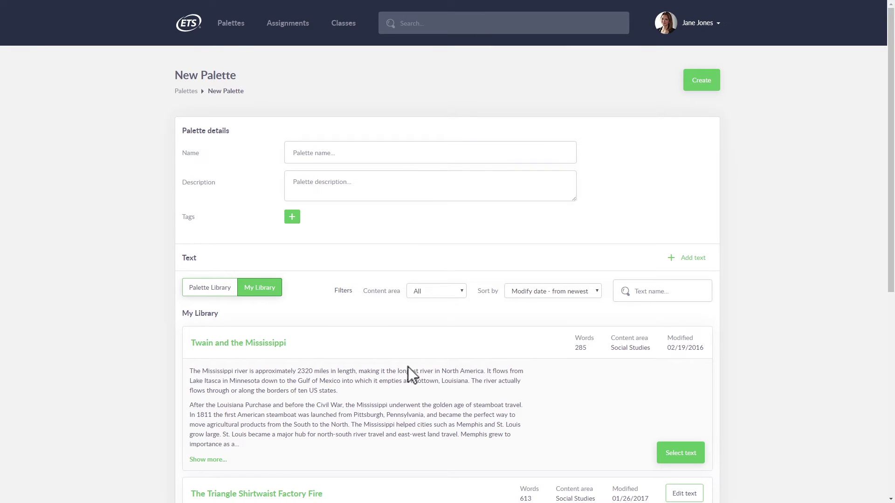
Browse the Palette Library texts, checking the content area filters and sort orders.
{"action": "left_click", "coordinate": [211, 292]}
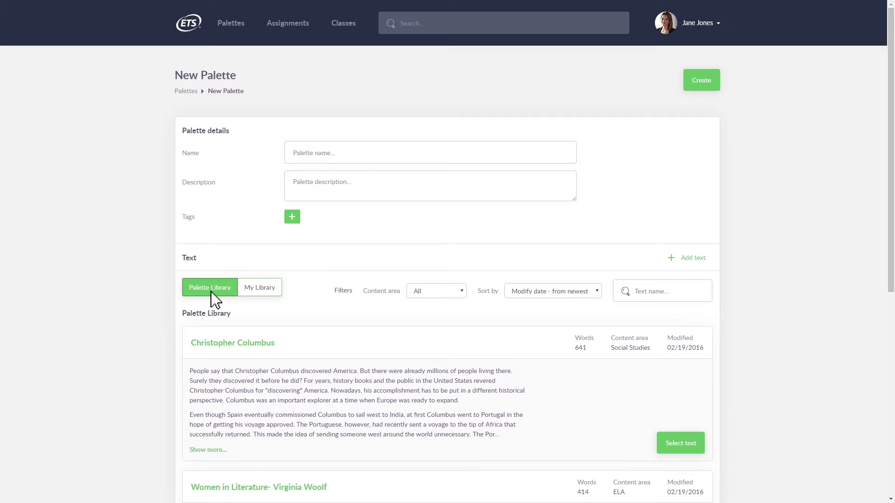
{"action": "left_click", "coordinate": [456, 292]}
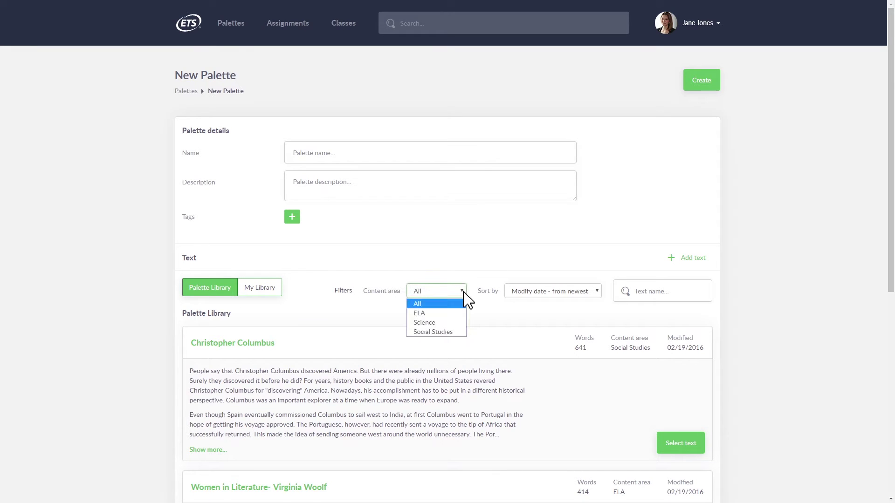
{"action": "left_click", "coordinate": [596, 292]}
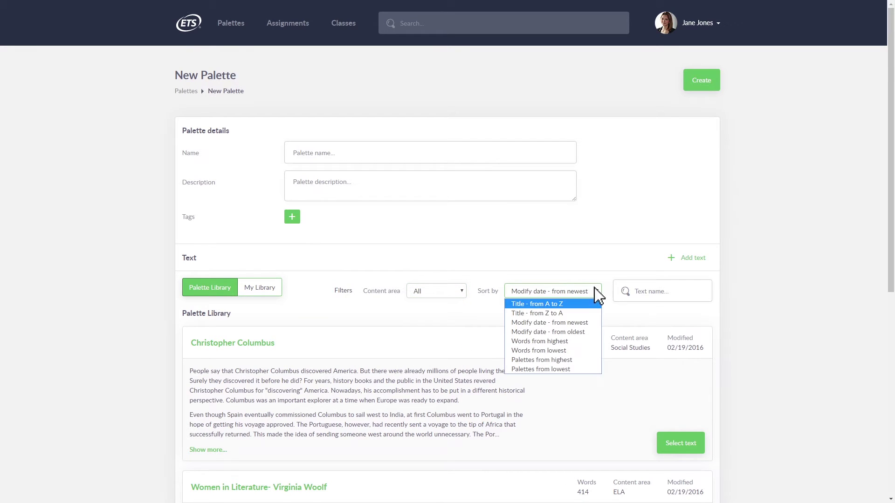
{"action": "left_click", "coordinate": [673, 298]}
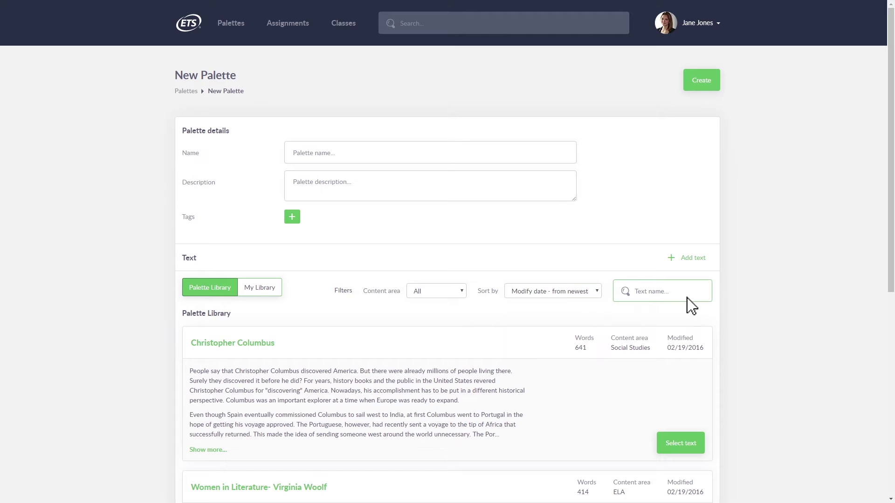
Name the palette 'Long Journey', add a short description, and select the Christopher Columbus text.
{"action": "left_click", "coordinate": [418, 158]}
{"action": "type", "text": "Long Jo"}
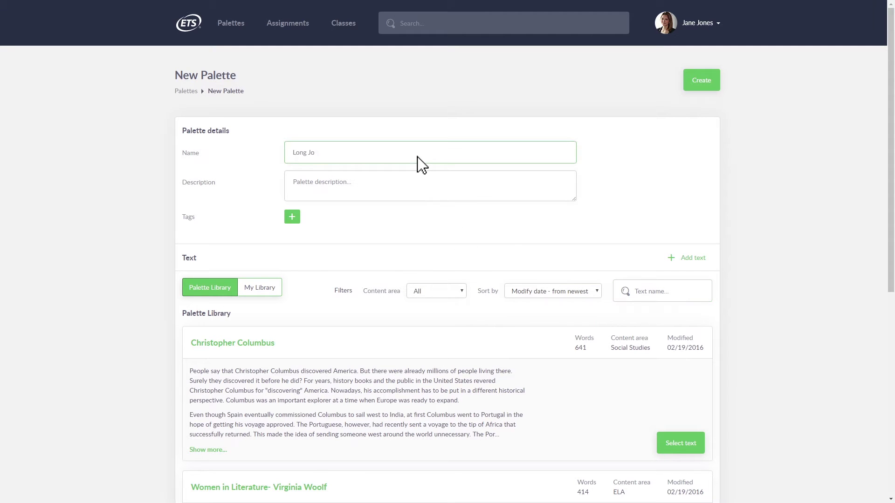
{"action": "type", "text": "urney"}
{"action": "left_click", "coordinate": [417, 191]}
{"action": "type", "text": "Just a few thoughts that help put the truth into today's perspective."}
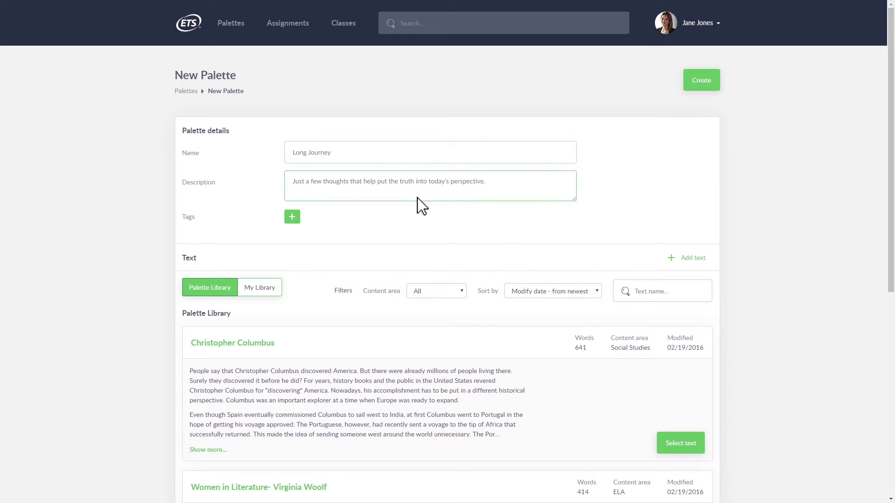
{"action": "left_click", "coordinate": [683, 445]}
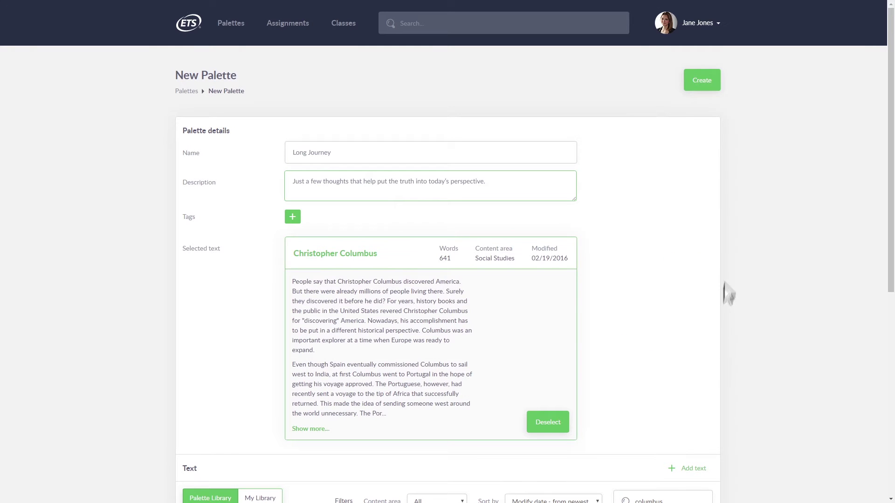
Create the Long Journey palette and attach a History tag to it.
{"action": "left_click", "coordinate": [701, 81]}
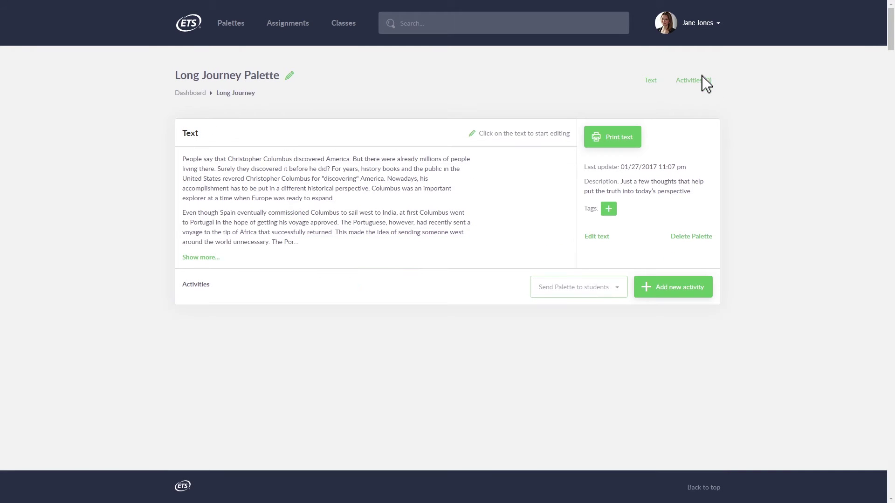
{"action": "left_click", "coordinate": [608, 209]}
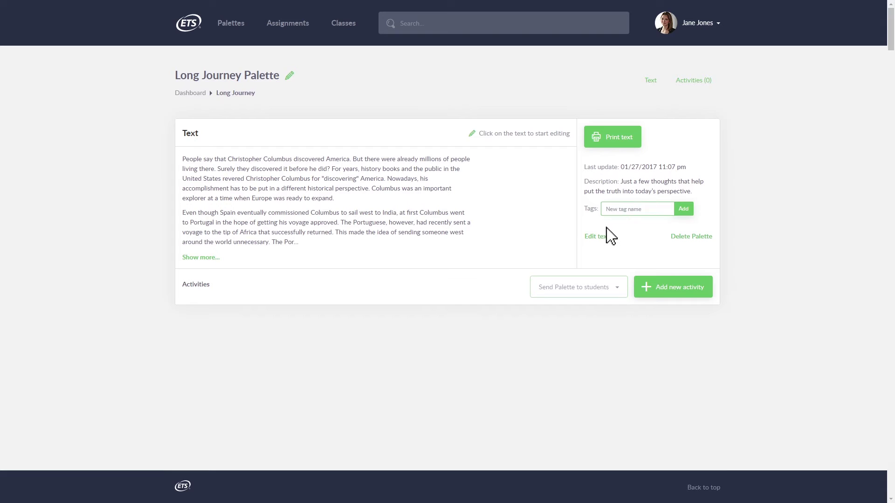
{"action": "type", "text": "History"}
{"action": "left_click", "coordinate": [683, 208]}
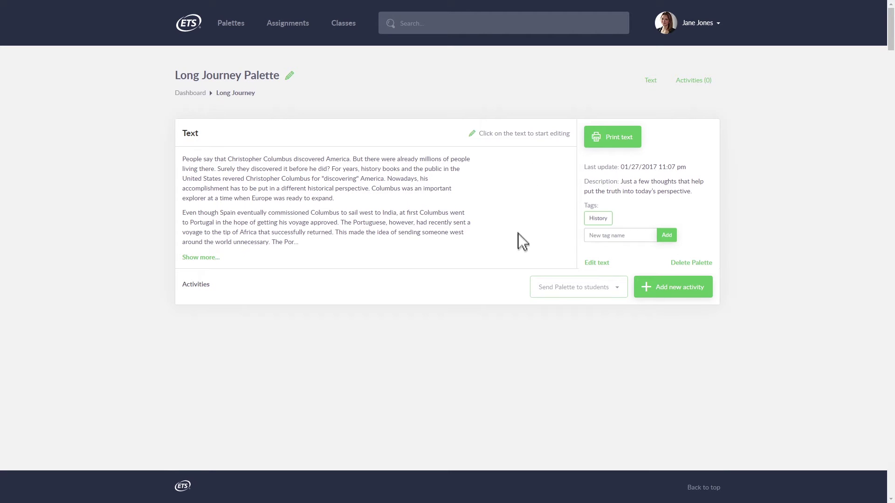
Show the activity picker as grid cards, collapsing and re-expanding the Paragraphs, Sentences and Words groups.
{"action": "left_click", "coordinate": [672, 293]}
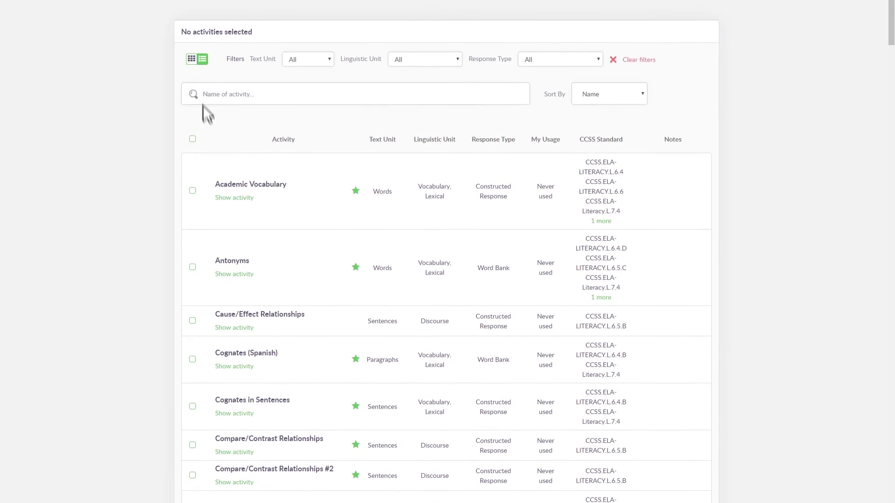
{"action": "left_click", "coordinate": [191, 55]}
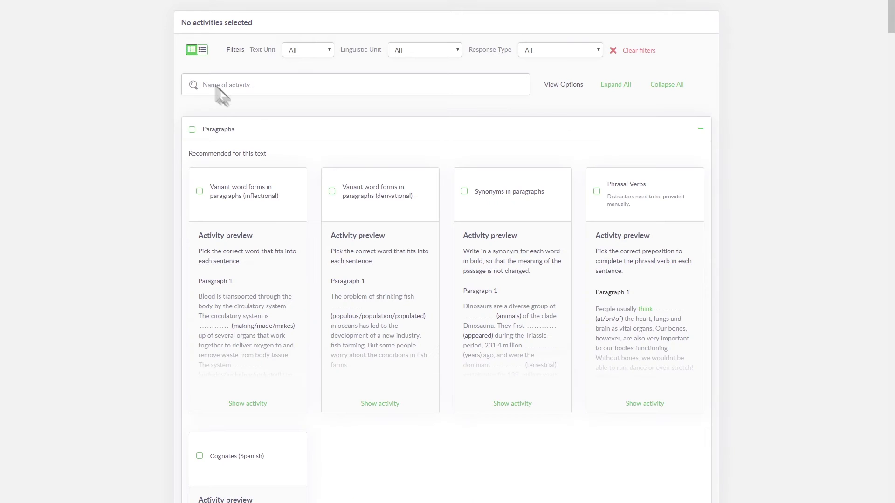
{"action": "left_click", "coordinate": [701, 132]}
{"action": "left_click", "coordinate": [701, 162]}
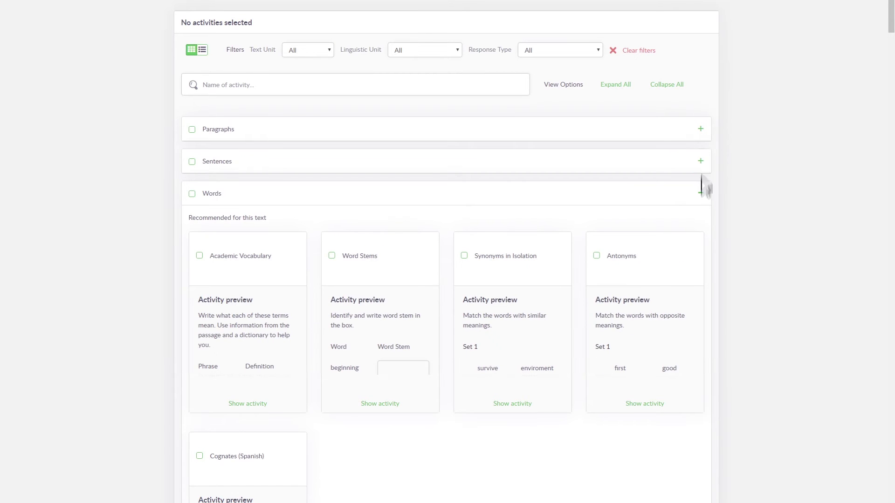
{"action": "left_click", "coordinate": [701, 194]}
{"action": "left_click", "coordinate": [616, 86]}
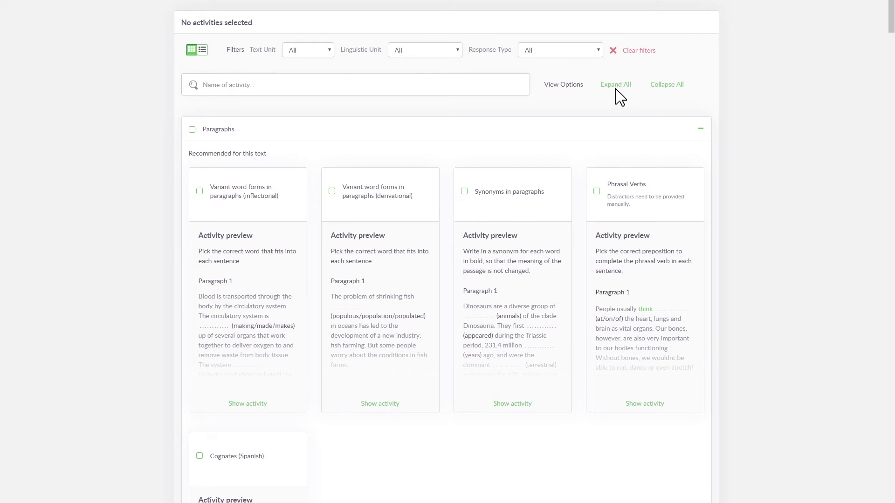
Add the inflectional and derivational Variant word forms and Phrasal Verbs activities to the palette.
{"action": "left_click", "coordinate": [199, 192]}
{"action": "left_click", "coordinate": [332, 191]}
{"action": "left_click", "coordinate": [596, 192]}
{"action": "scroll", "coordinate": [652, 153], "scroll_direction": "up", "scroll_amount": 2}
{"action": "scroll", "coordinate": [667, 116], "scroll_direction": "up", "scroll_amount": 2}
{"action": "left_click", "coordinate": [675, 86]}
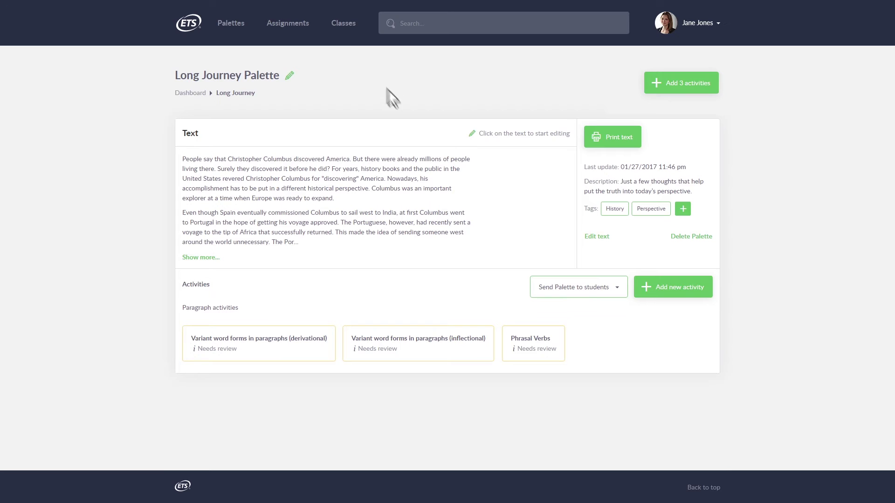
On the Classes page, create a new class named 'historical literature 101'.
{"action": "left_click", "coordinate": [344, 28]}
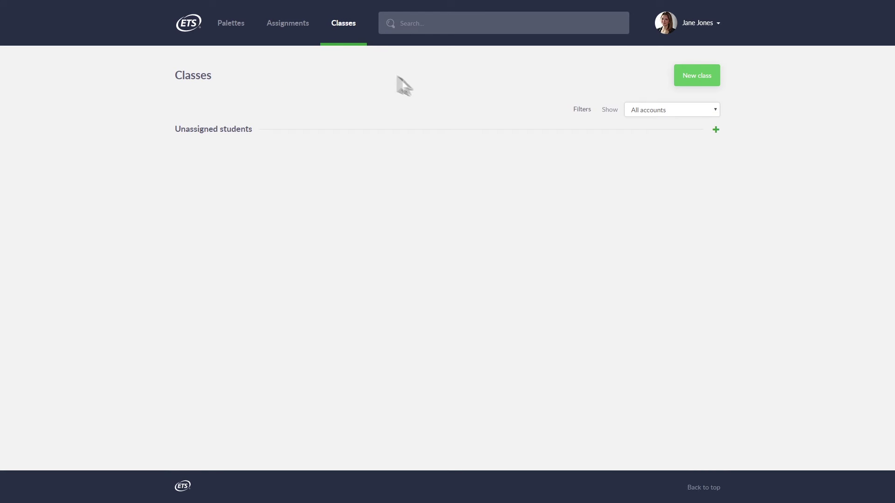
{"action": "left_click", "coordinate": [698, 79]}
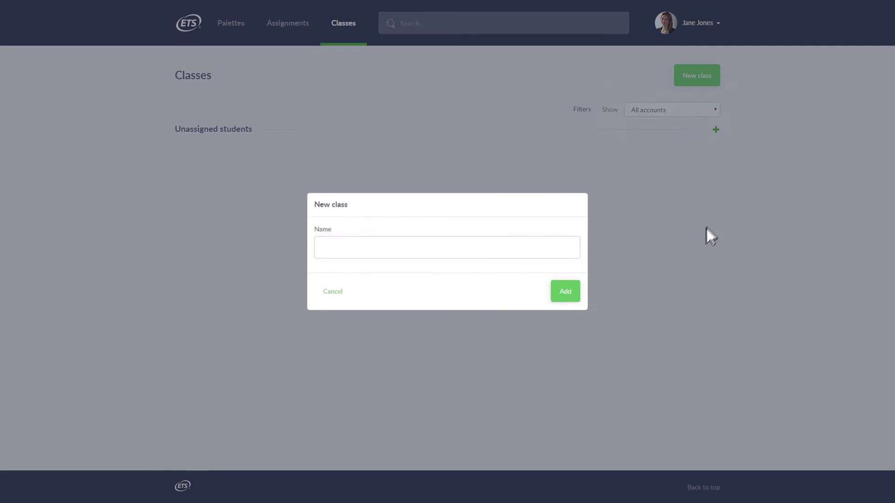
{"action": "type", "text": "historical literature 101"}
{"action": "left_click", "coordinate": [566, 292]}
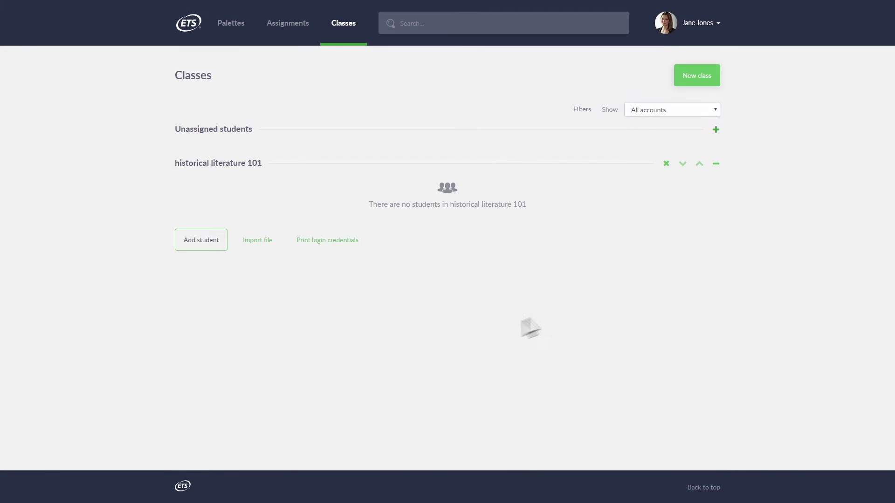
Create historical literature 101, then search '1' and enroll the listed students before finishing.
{"action": "left_click", "coordinate": [200, 240]}
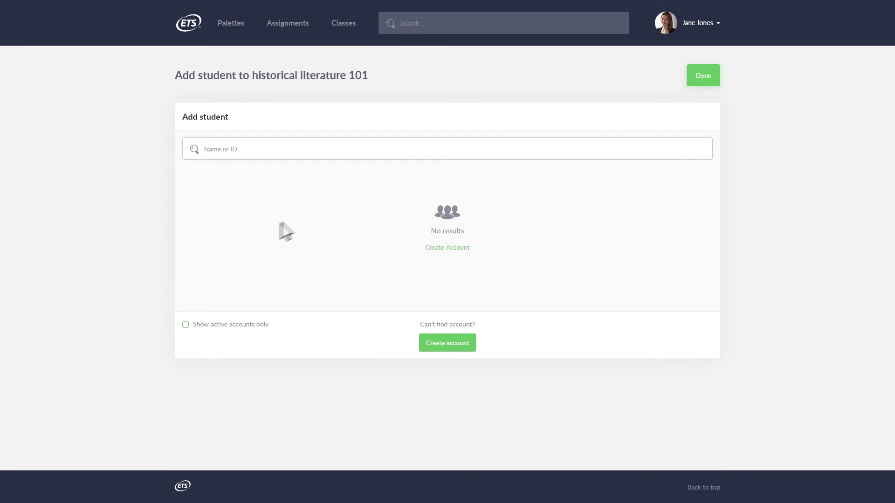
{"action": "type", "text": "1"}
{"action": "left_click", "coordinate": [681, 201]}
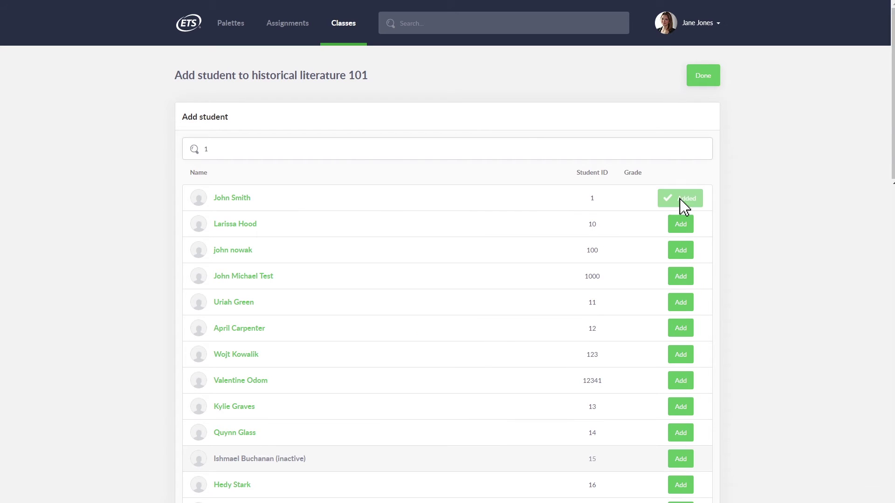
{"action": "left_click", "coordinate": [680, 302]}
{"action": "left_click", "coordinate": [681, 380]}
{"action": "left_click", "coordinate": [681, 406]}
{"action": "scroll", "coordinate": [681, 409], "scroll_direction": "down", "scroll_amount": 4}
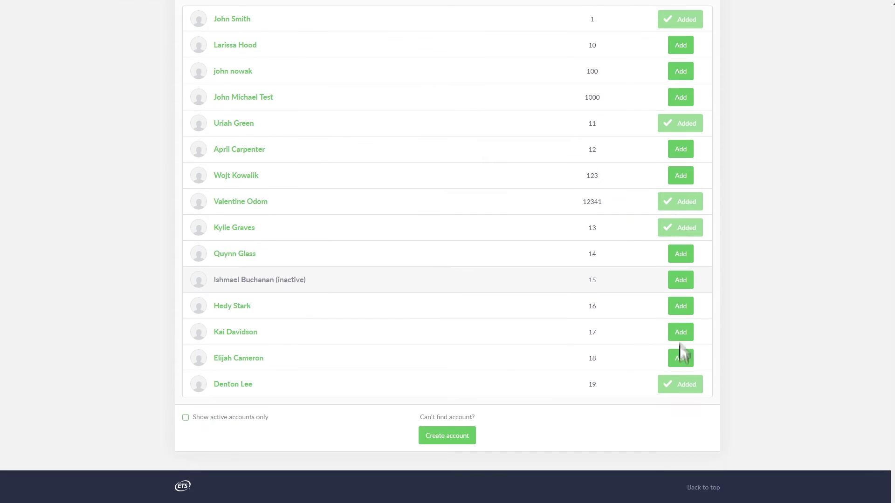
{"action": "left_click", "coordinate": [680, 331]}
{"action": "left_click", "coordinate": [680, 308]}
{"action": "scroll", "coordinate": [699, 122], "scroll_direction": "up", "scroll_amount": 3}
{"action": "left_click", "coordinate": [702, 75]}
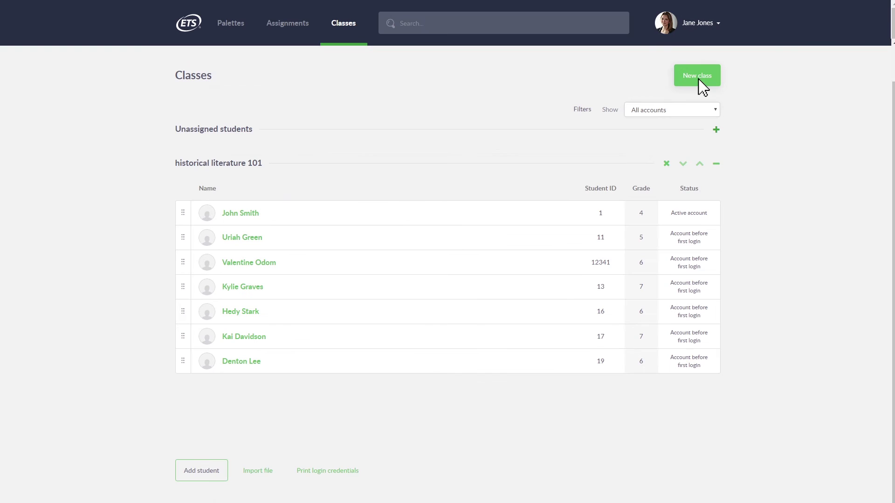
Import the roster spreadsheet from My Files into historical literature 101.
{"action": "left_click", "coordinate": [257, 472]}
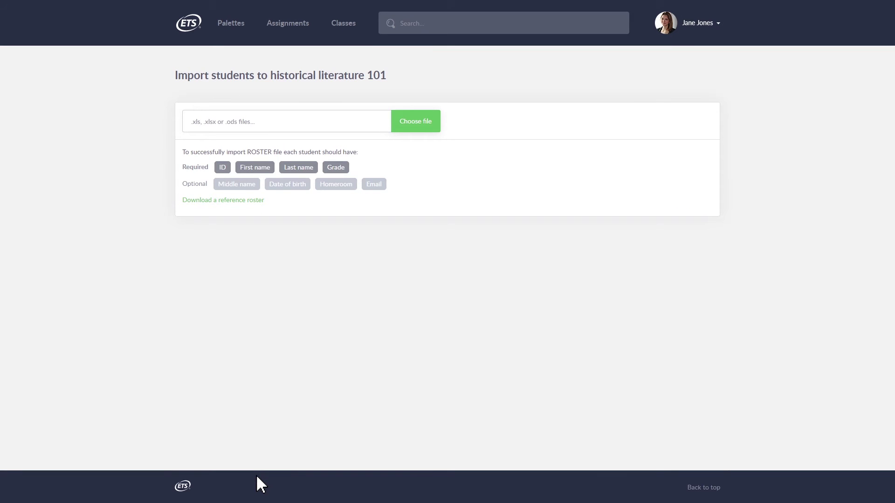
{"action": "left_click", "coordinate": [415, 122]}
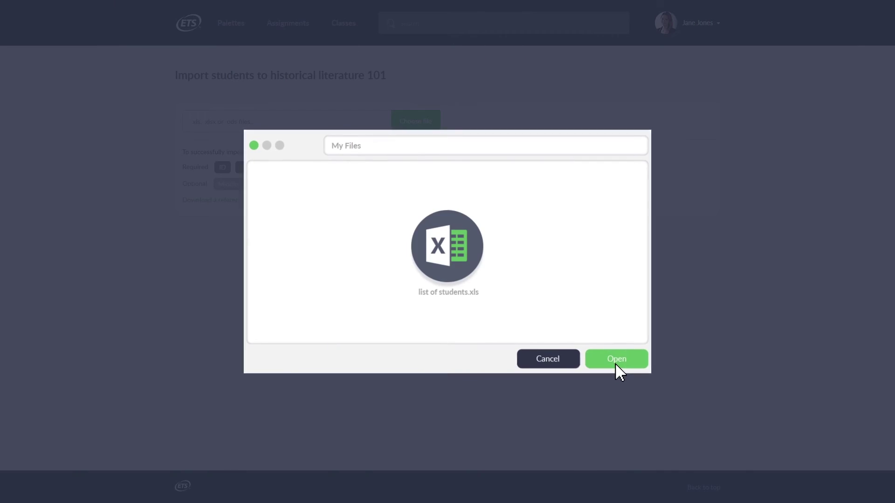
{"action": "left_click", "coordinate": [615, 359]}
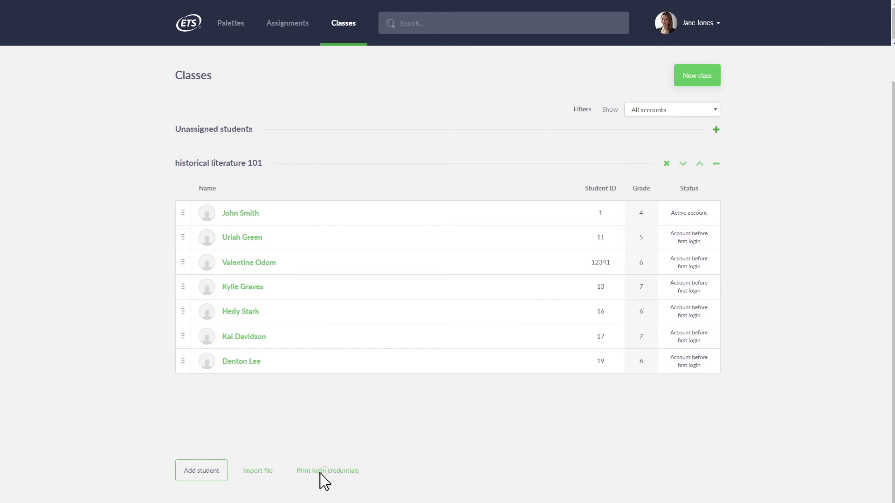
Show the class's student login credentials and enter a student's sign-in details.
{"action": "left_click", "coordinate": [321, 471]}
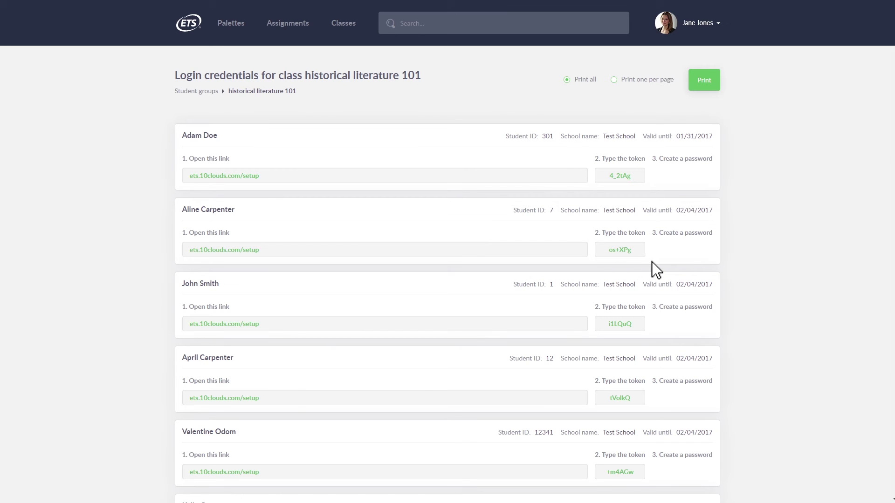
{"action": "type", "text": "0647"}
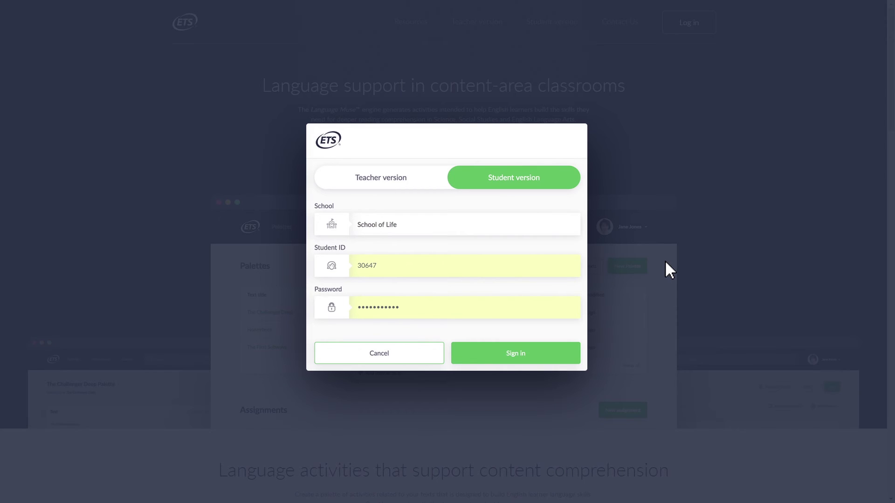
{"action": "type", "text": "a"}
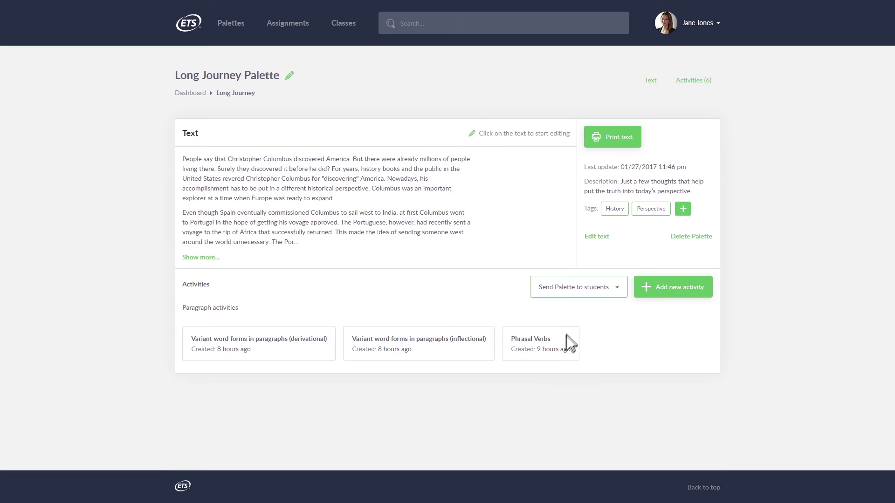
Send all six Long Journey Palette activities to students as the Long Journey Assignment, due 01/29/2017.
{"action": "left_click", "coordinate": [578, 298]}
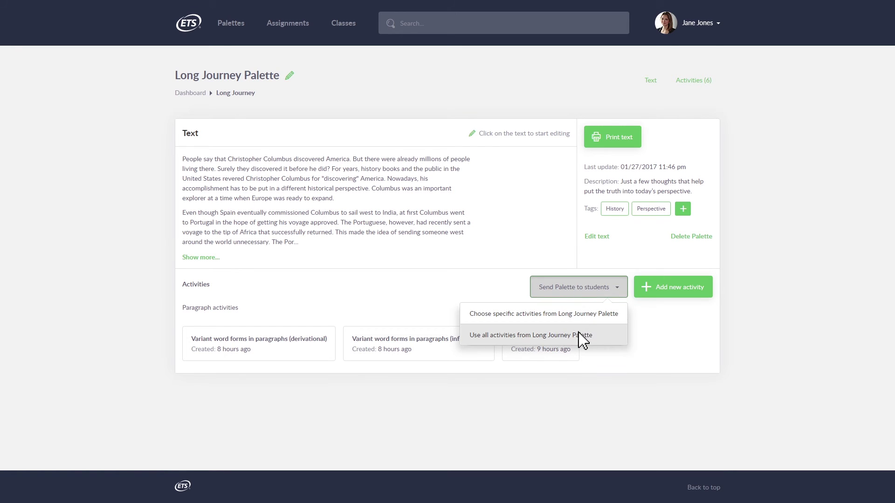
{"action": "left_click", "coordinate": [542, 336]}
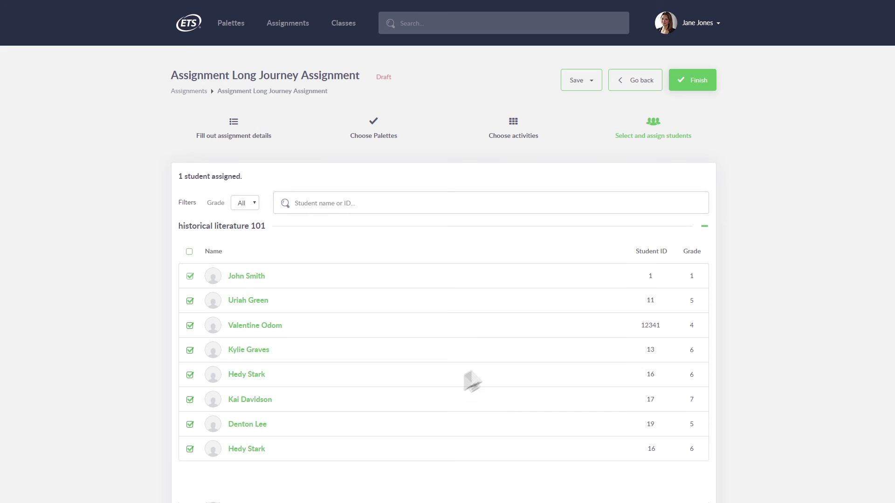
{"action": "left_click", "coordinate": [686, 84]}
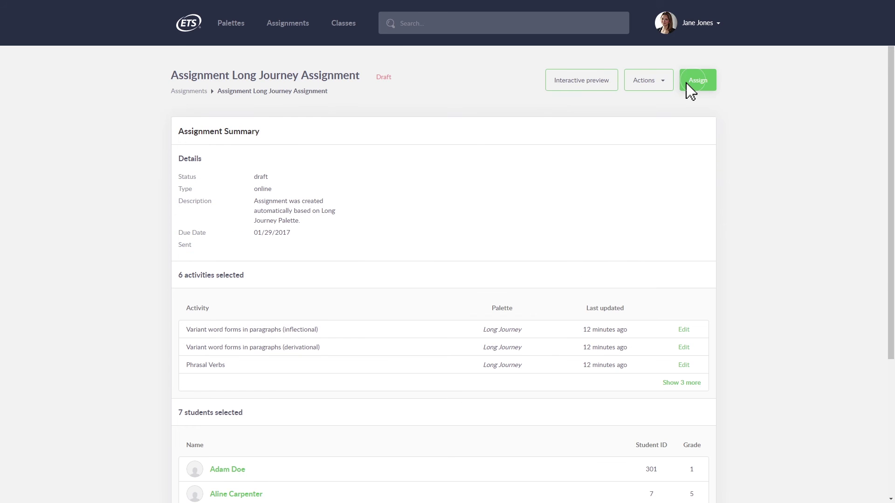
{"action": "left_click", "coordinate": [688, 84]}
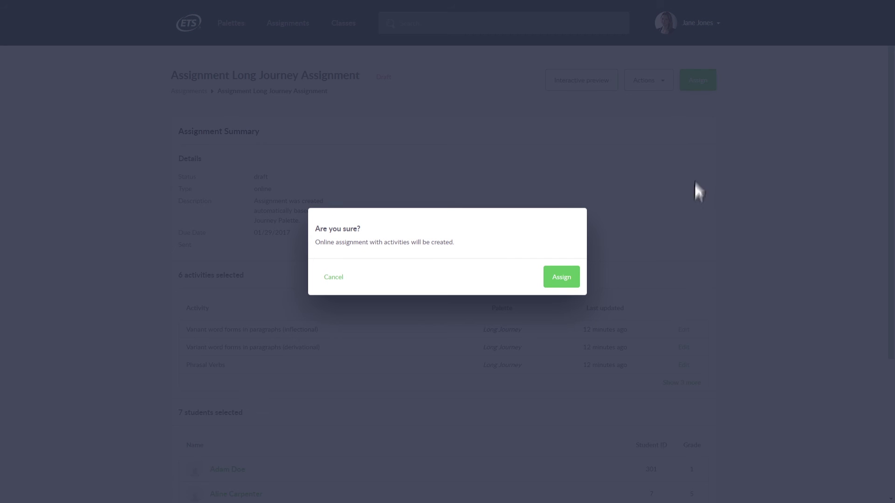
{"action": "left_click", "coordinate": [561, 277]}
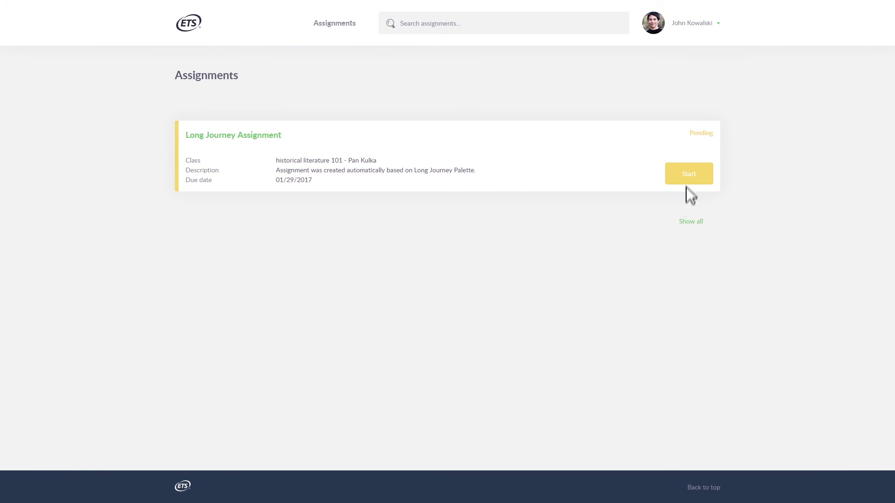
Start the Long Journey Assignment and fill paragraph 1 with discovering, accomplishment and explorer.
{"action": "left_click", "coordinate": [688, 174]}
{"action": "scroll", "coordinate": [319, 252], "scroll_direction": "down", "scroll_amount": 2}
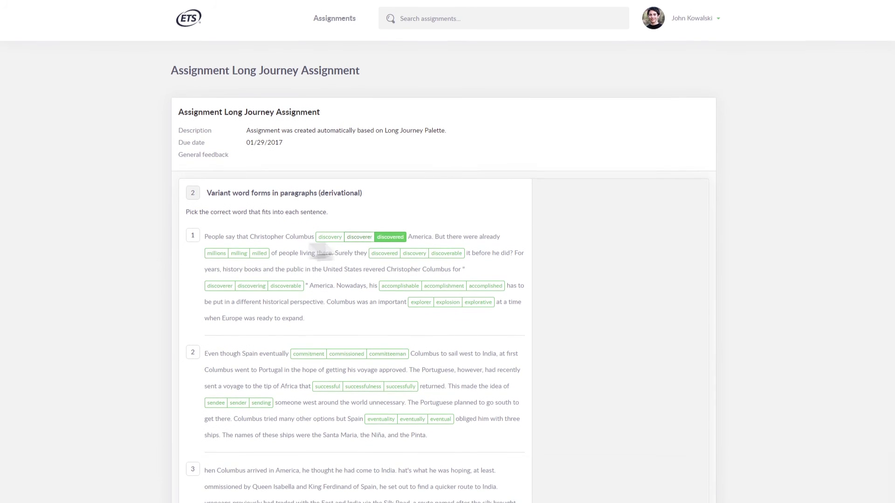
{"action": "scroll", "coordinate": [320, 251], "scroll_direction": "down", "scroll_amount": 3}
{"action": "left_click", "coordinate": [385, 226]}
{"action": "left_click", "coordinate": [252, 229]}
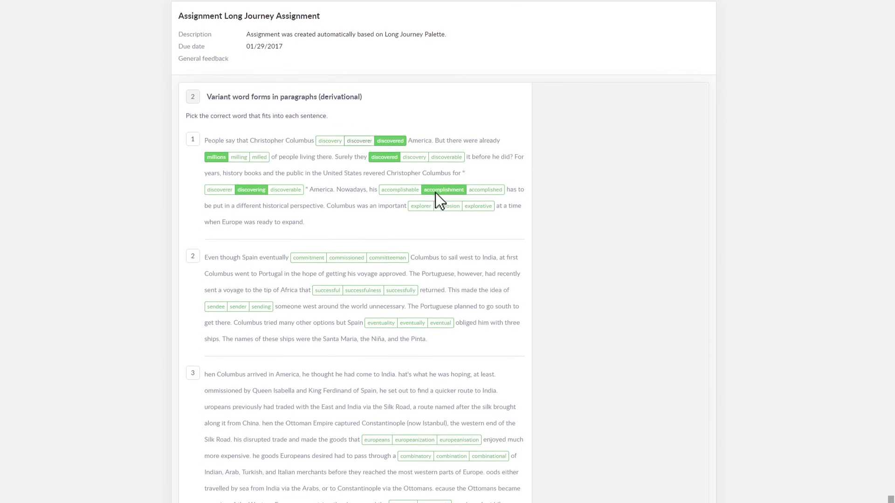
{"action": "left_click", "coordinate": [441, 184]}
{"action": "left_click", "coordinate": [421, 173]}
Complete paragraph 2's gaps with commissioned, successfully and sending.
{"action": "scroll", "coordinate": [379, 184], "scroll_direction": "down", "scroll_amount": 2}
{"action": "left_click", "coordinate": [346, 185]}
{"action": "left_click", "coordinate": [400, 194]}
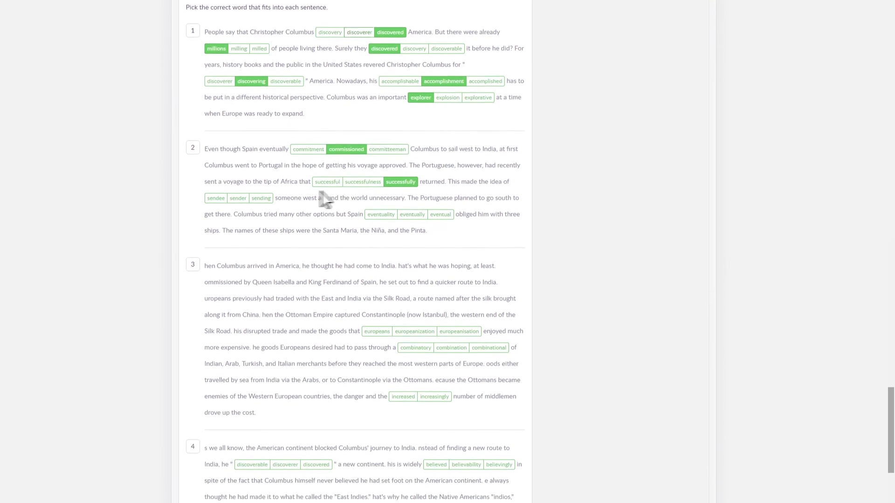
{"action": "left_click", "coordinate": [261, 189]}
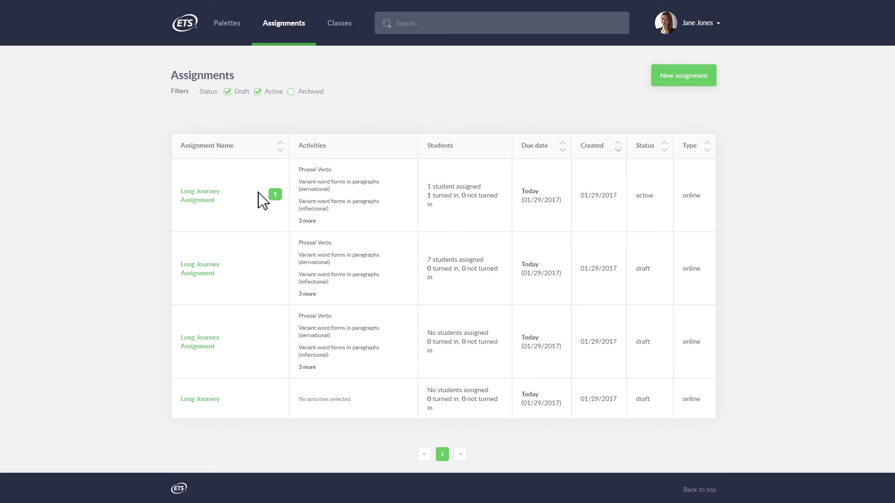
Open the student's Long Journey submission (12/96) and begin a comment on exercise 4's 3-point score.
{"action": "left_click", "coordinate": [232, 221]}
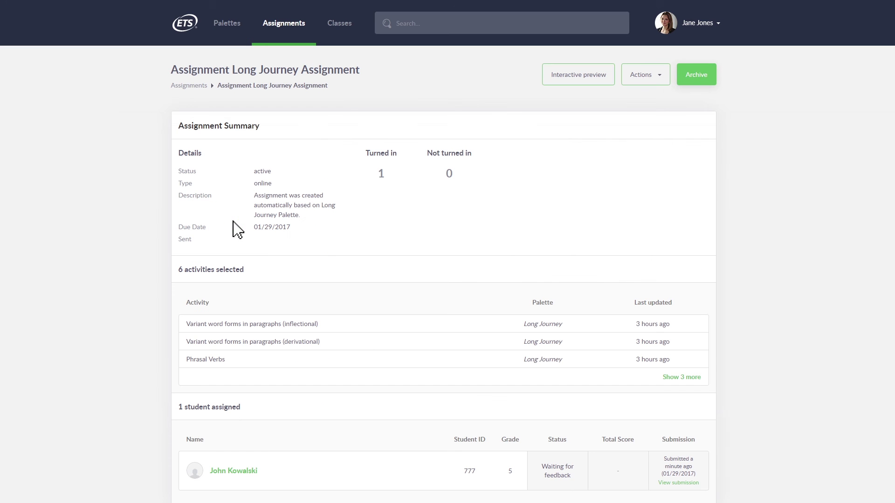
{"action": "left_click", "coordinate": [677, 484]}
{"action": "scroll", "coordinate": [680, 493], "scroll_direction": "down", "scroll_amount": 2}
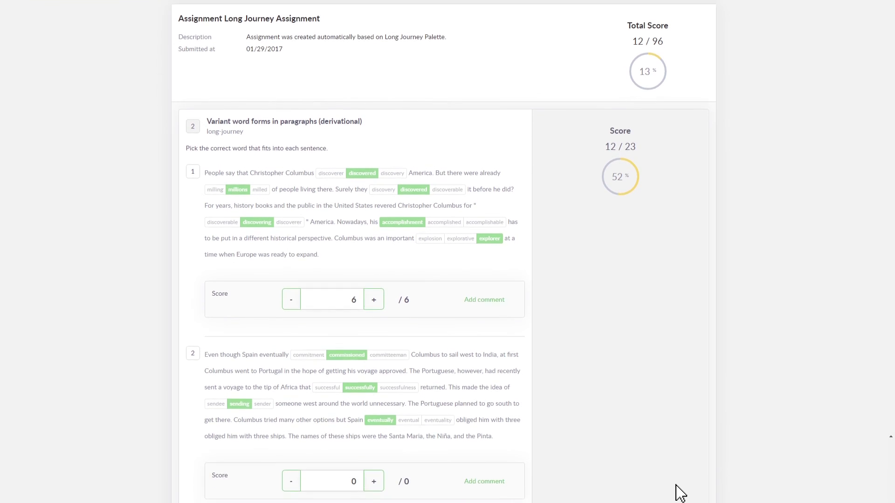
{"action": "scroll", "coordinate": [676, 485], "scroll_direction": "down", "scroll_amount": 4}
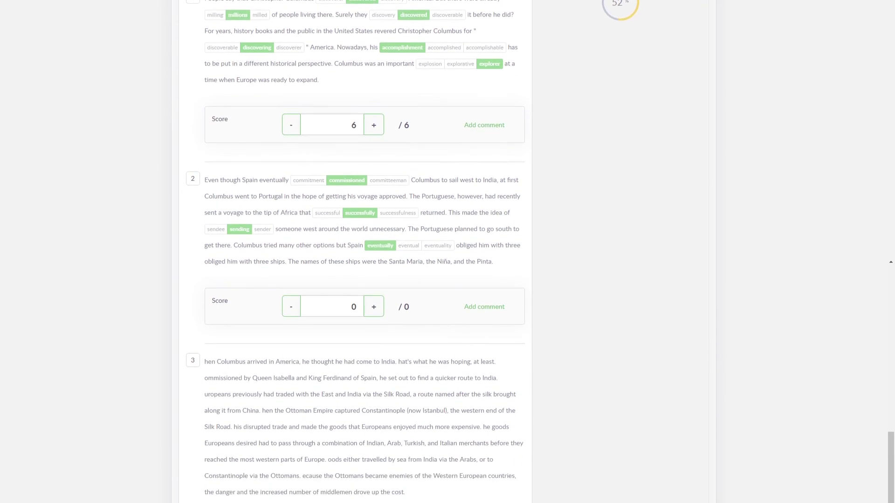
{"action": "scroll", "coordinate": [447, 252], "scroll_direction": "down", "scroll_amount": 5}
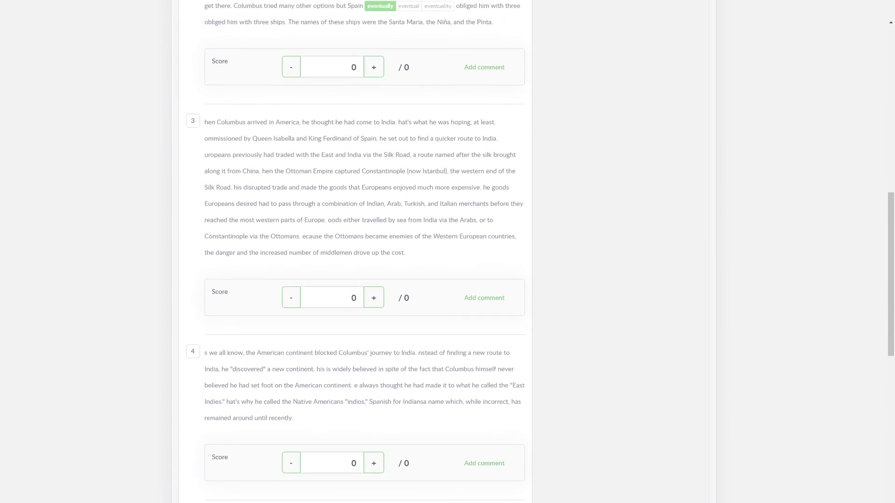
{"action": "scroll", "coordinate": [438, 266], "scroll_direction": "down", "scroll_amount": 4}
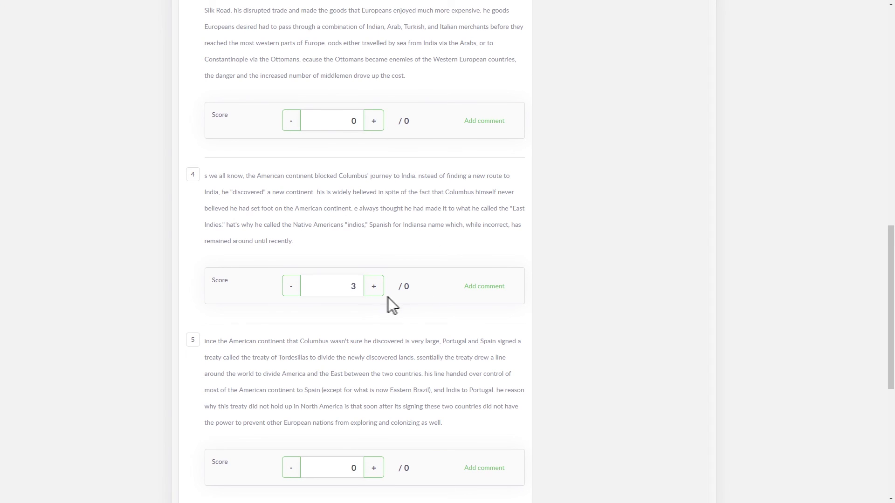
{"action": "left_click", "coordinate": [484, 287]}
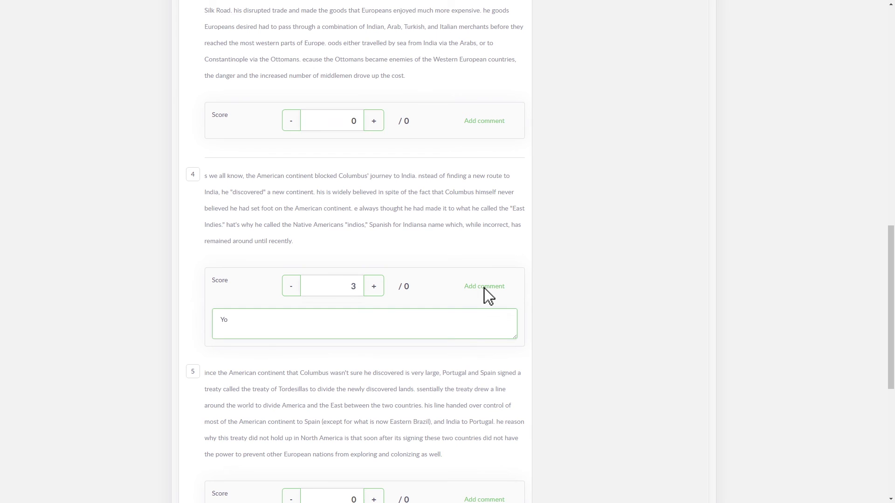